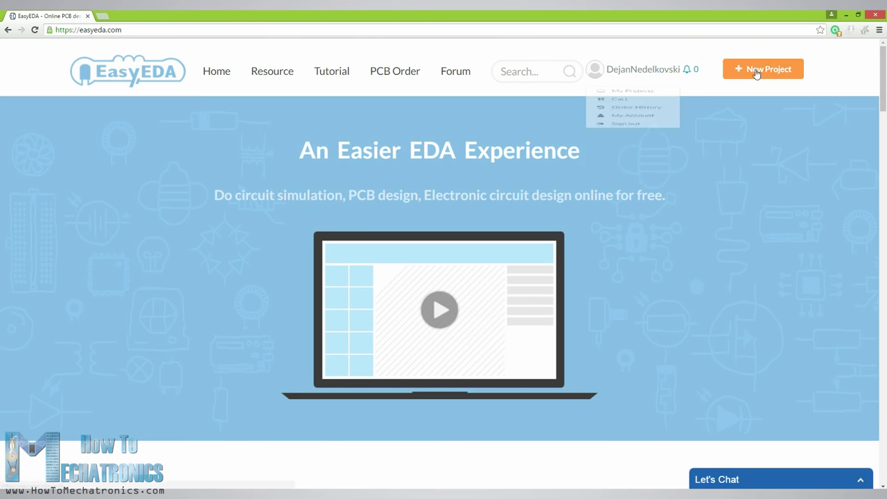
Create a new schematic in the online circuit editor and look through its component library.
click(753, 75)
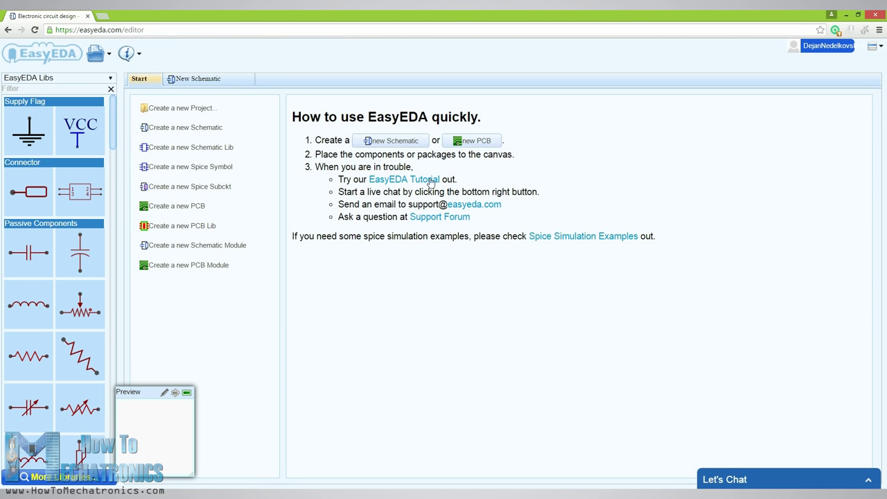
click(393, 141)
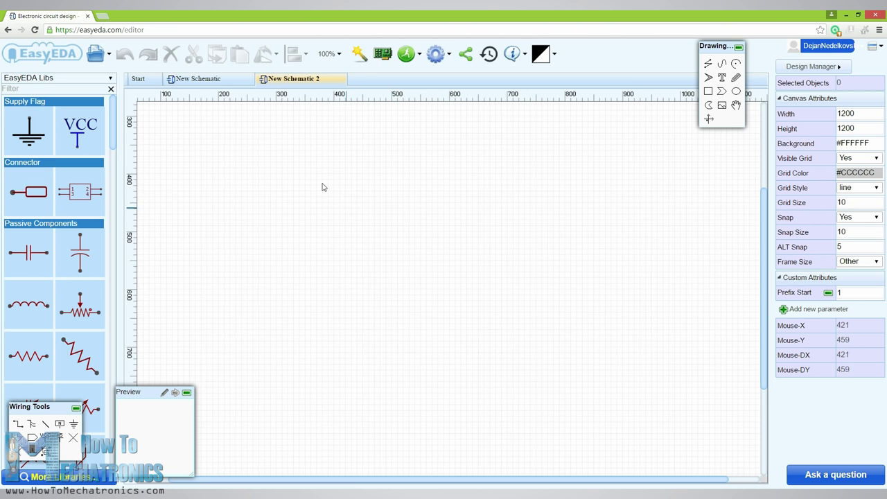
drag(116, 134, 122, 222)
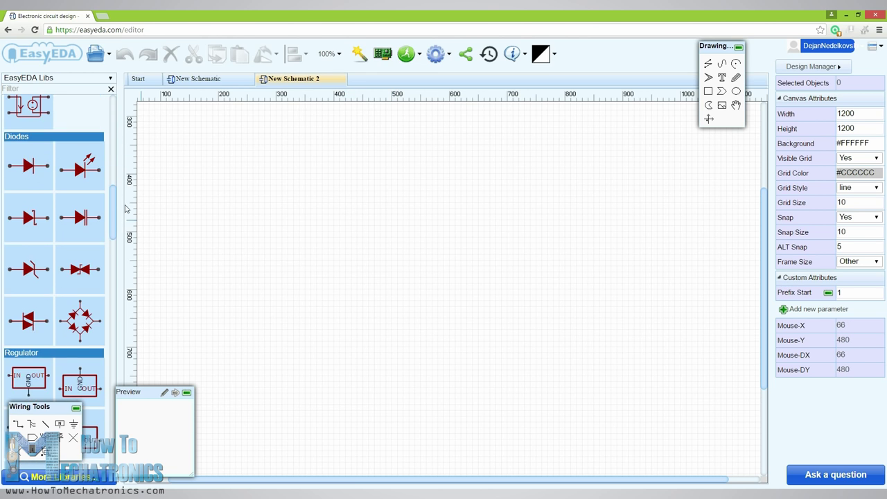
scroll(42, 222, up, 5)
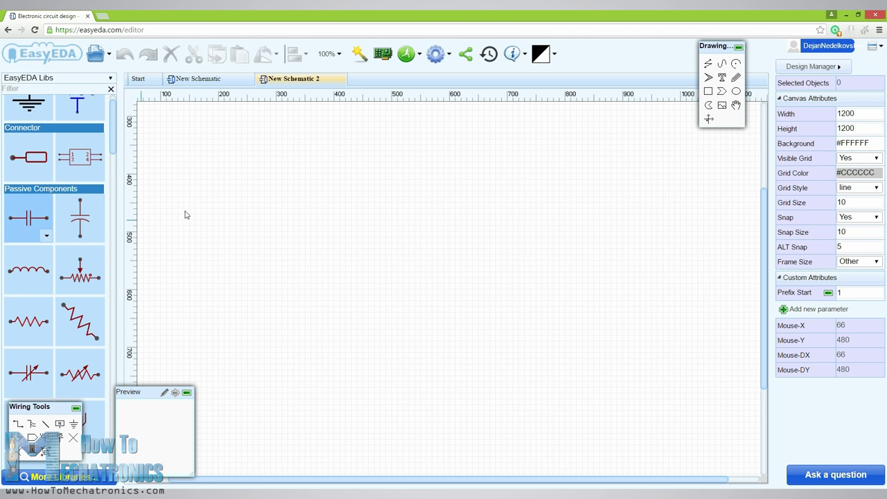
Place four 1u capacitors in the upper middle of the schematic canvas.
click(286, 207)
click(349, 206)
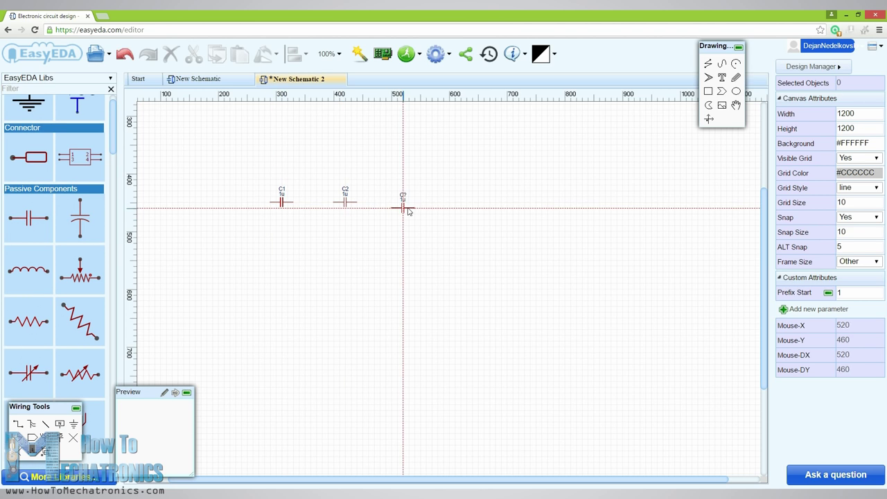
click(408, 211)
click(385, 245)
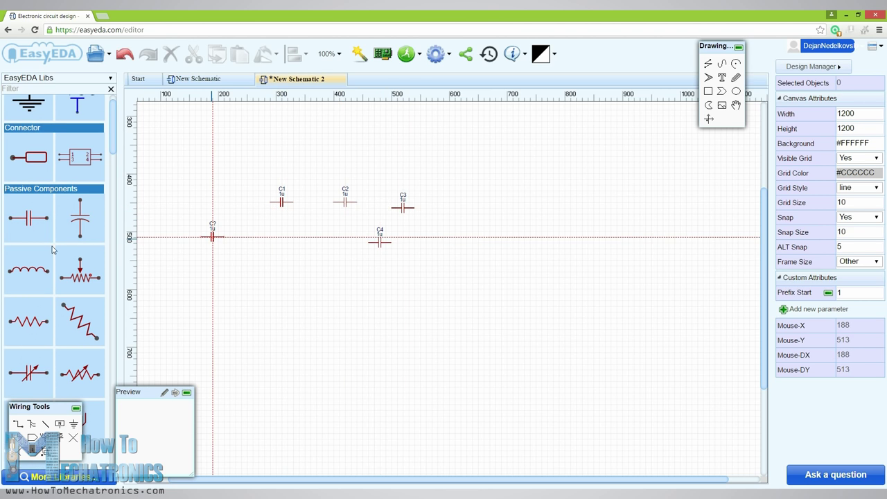
Place four 1k resistors on the canvas below the capacitors.
click(27, 319)
click(316, 250)
click(339, 274)
click(379, 282)
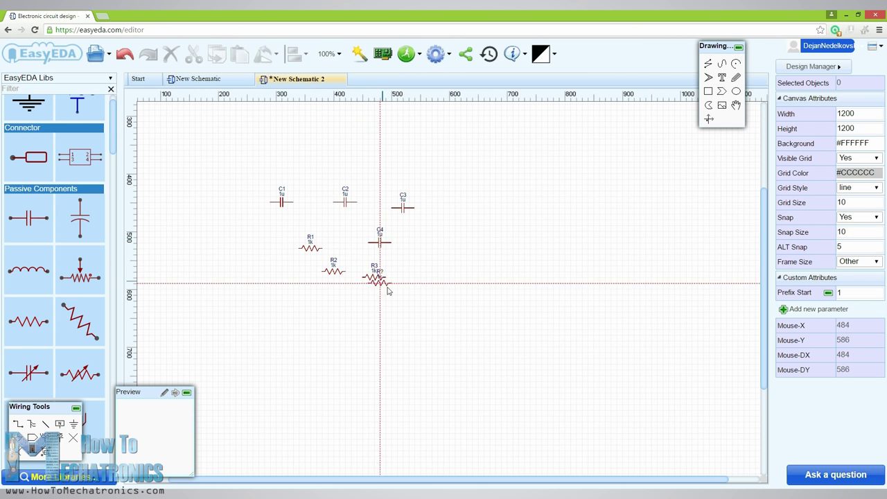
click(399, 300)
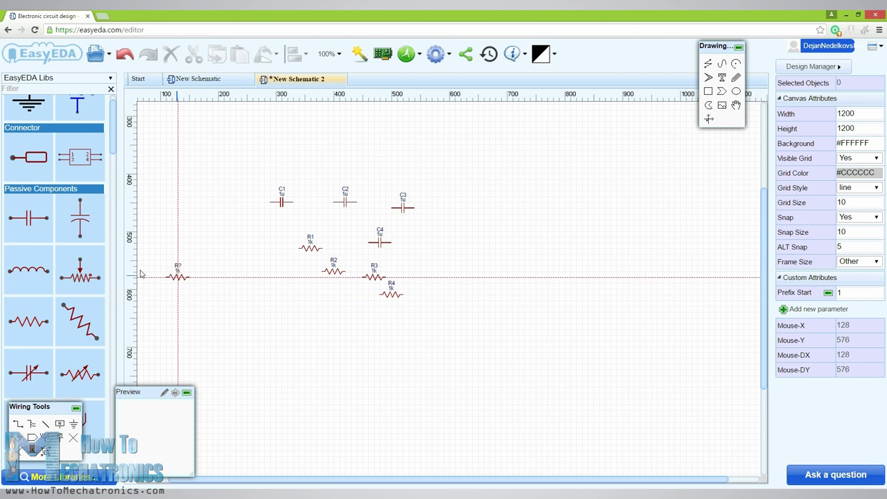
Place one 100k potentiometer to the left of the resistors and end the placement.
click(80, 270)
click(242, 254)
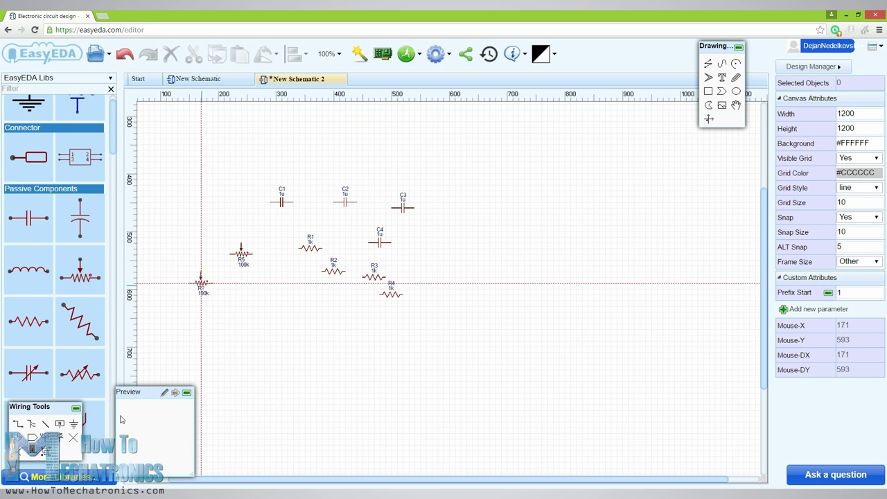
right_click(245, 316)
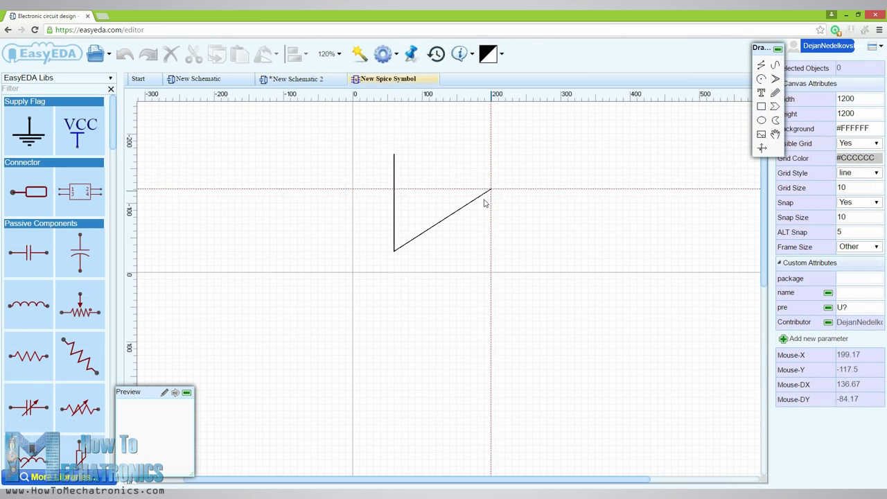
Complete the Spice symbol's triangle outline and add pins 1 and 2 on its vertical edge and pin 3 at its tip.
click(484, 196)
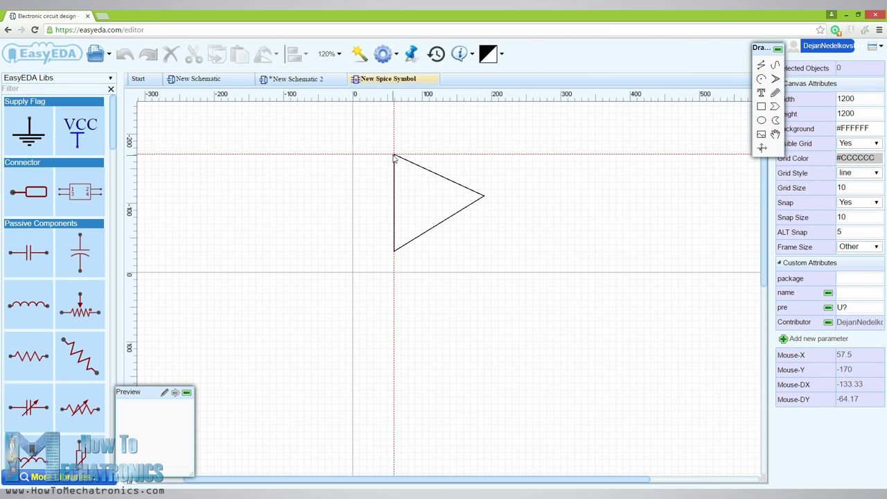
click(394, 155)
click(380, 168)
click(380, 223)
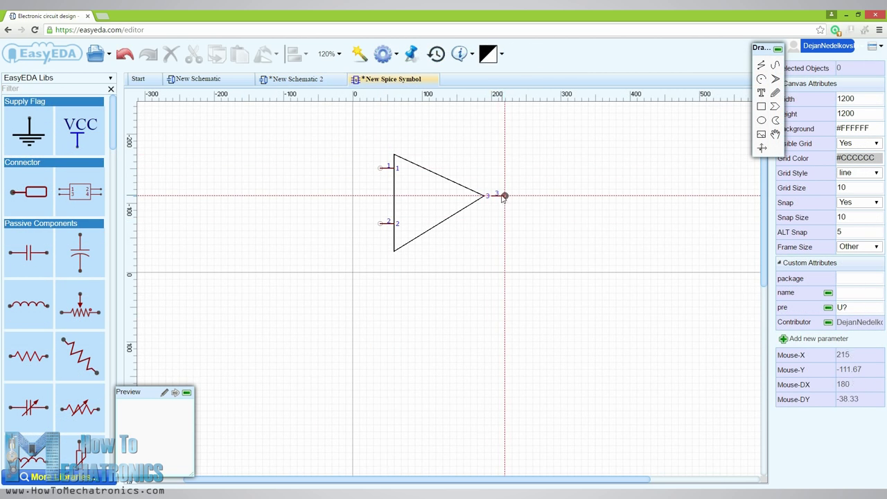
click(497, 195)
click(421, 154)
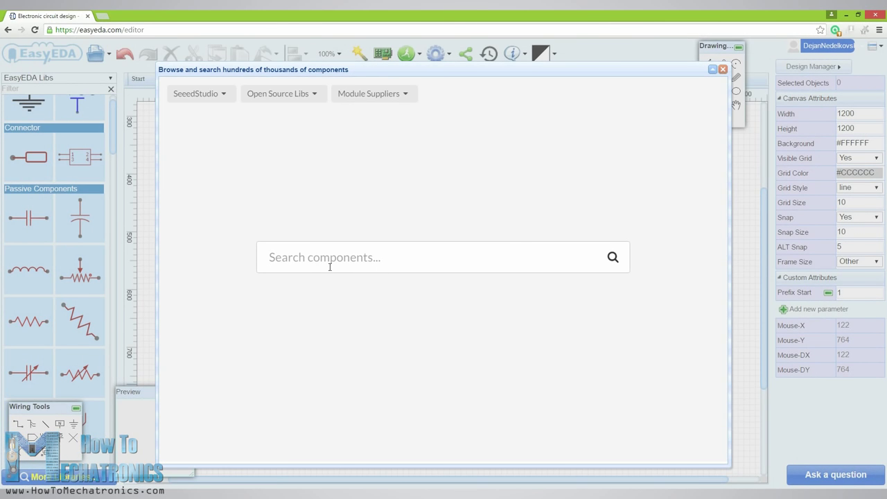
Search the online component library for lm386 and look through the results.
click(310, 260)
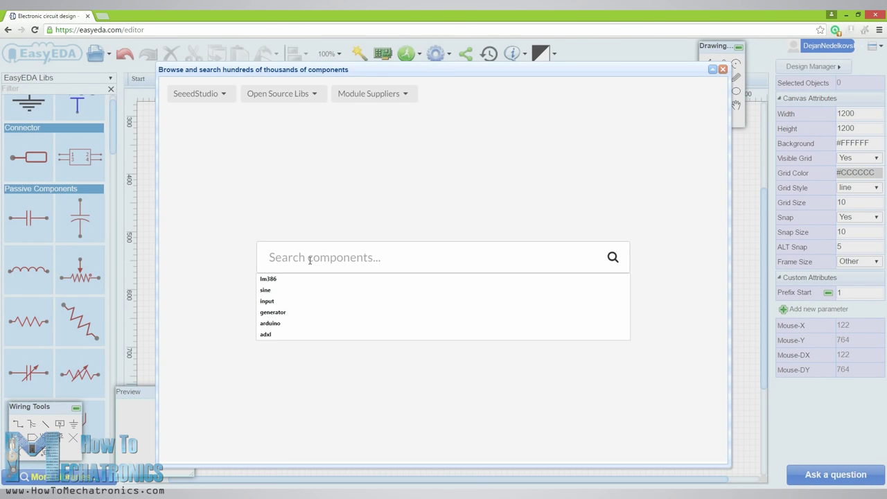
text(lm386)
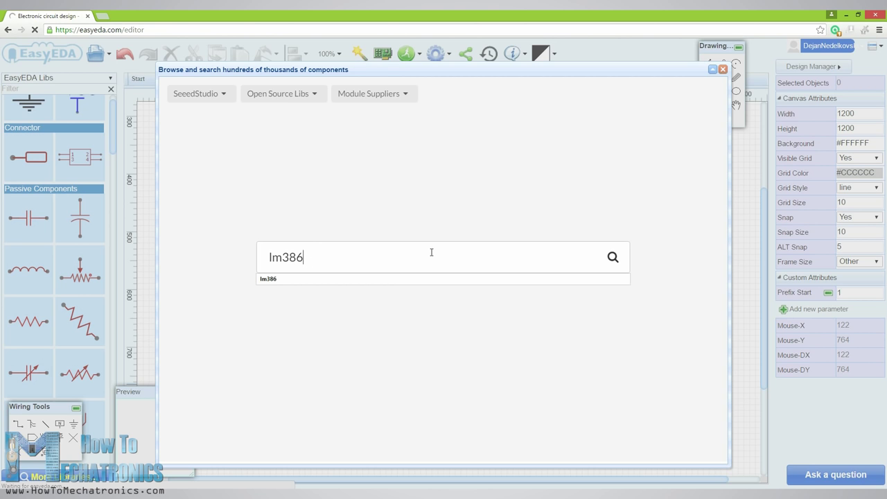
key(Return)
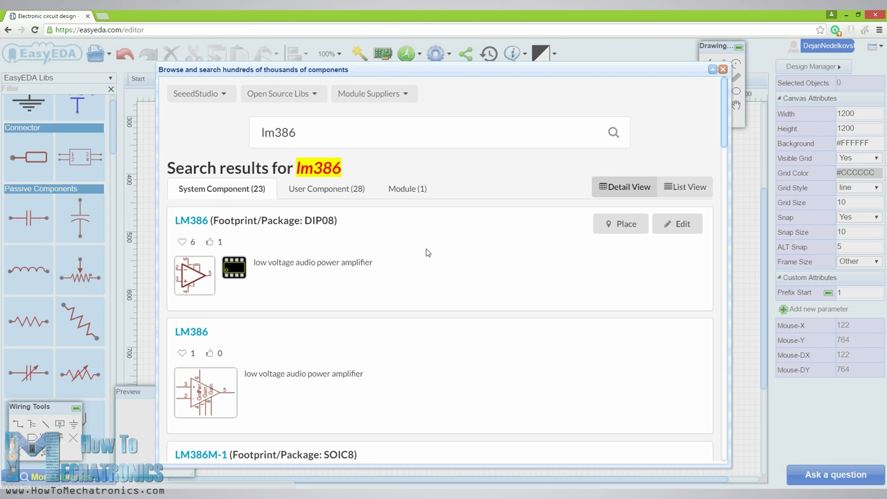
drag(724, 135, 726, 113)
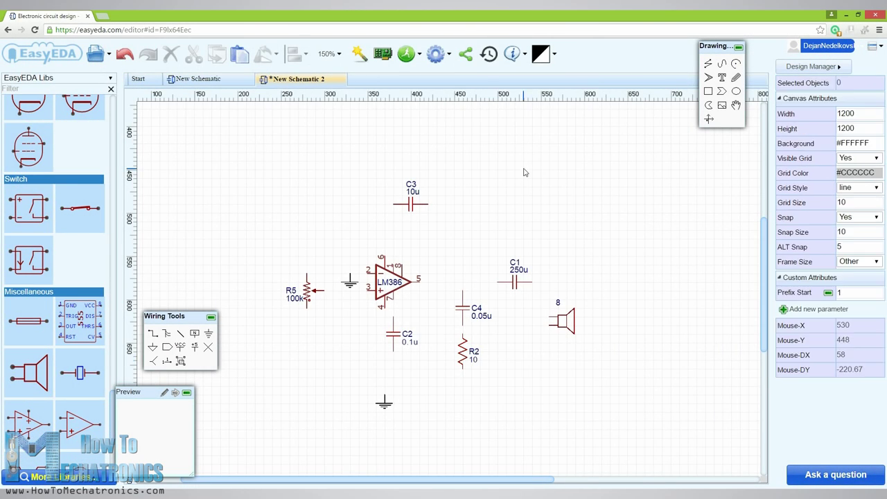
Set potentiometer R5 to 10k and wire the LM386 inputs: pin 3 to R5's wiper and pin 2 to ground.
click(490, 224)
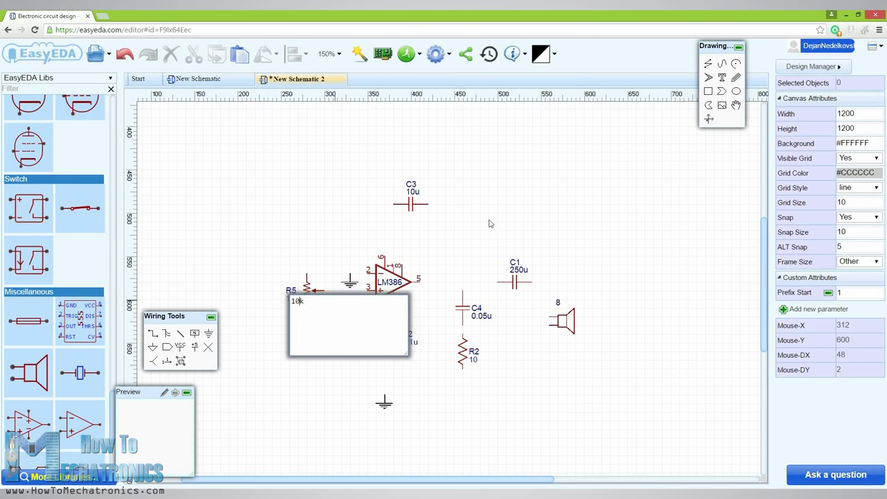
click(153, 334)
click(323, 291)
click(367, 290)
click(367, 274)
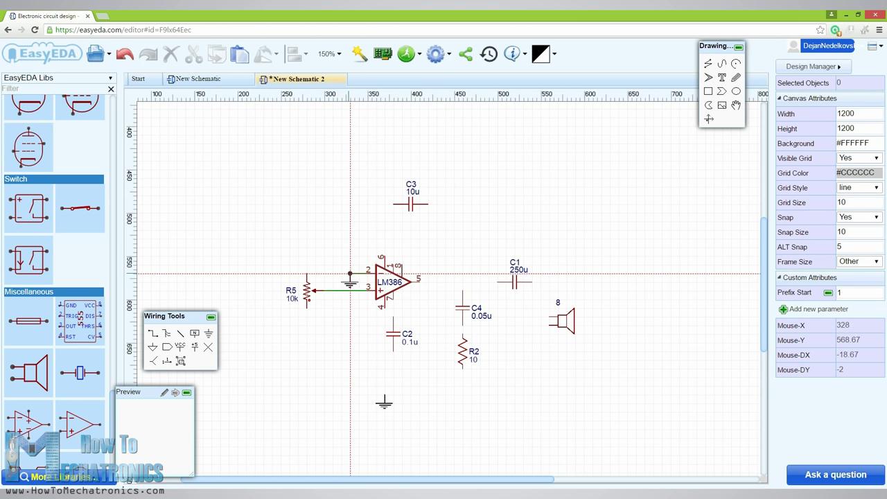
click(350, 273)
Wire LM386 output pin 5 through capacitor C1 to the speaker's upper terminal.
click(419, 282)
click(497, 282)
click(531, 282)
click(551, 316)
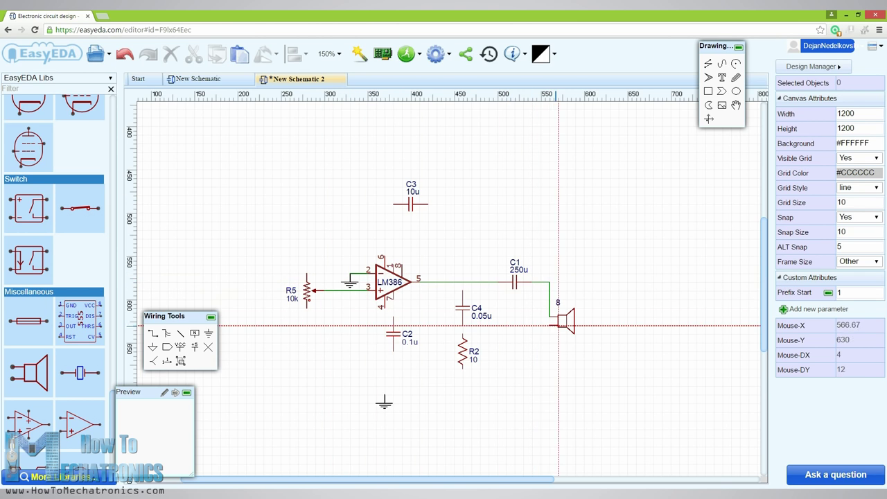
Wire the speaker's lower terminal along the lower end of R2 to the ground line and up to LM386 pin 4.
click(549, 326)
click(549, 377)
click(462, 378)
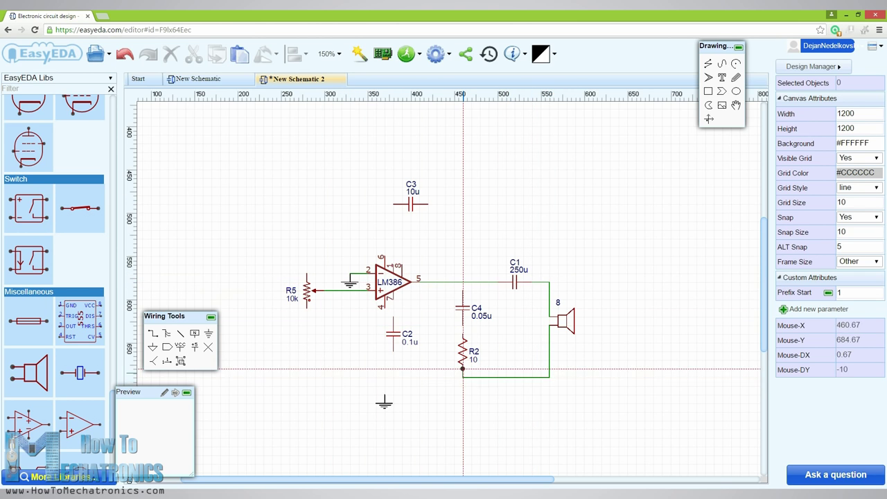
click(385, 377)
click(385, 308)
Wire capacitor C2 between LM386 pin 7 and the ground line.
click(393, 316)
click(392, 299)
click(393, 351)
click(393, 378)
Connect R2 to the lower end of C4 and wire C4's upper end to the output line.
click(463, 334)
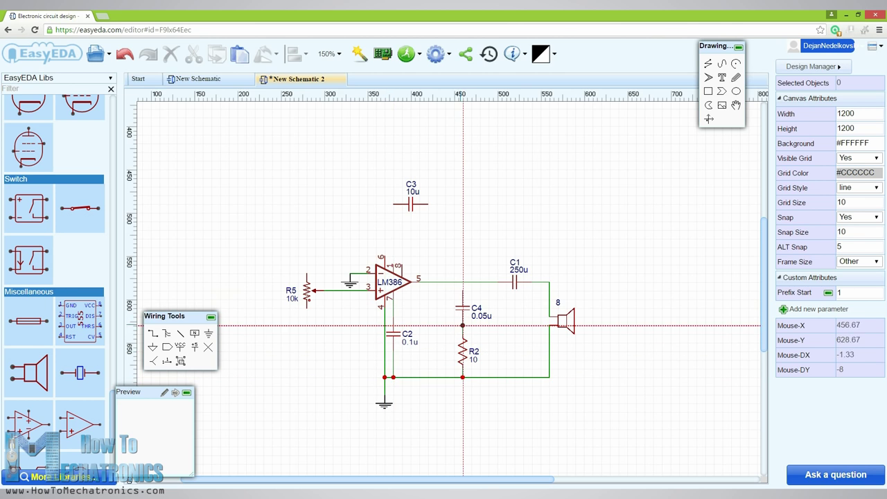
click(463, 325)
click(462, 290)
click(462, 282)
Wire capacitor C3 between LM386 pins 8 and 1.
click(401, 265)
click(428, 240)
click(427, 205)
click(394, 204)
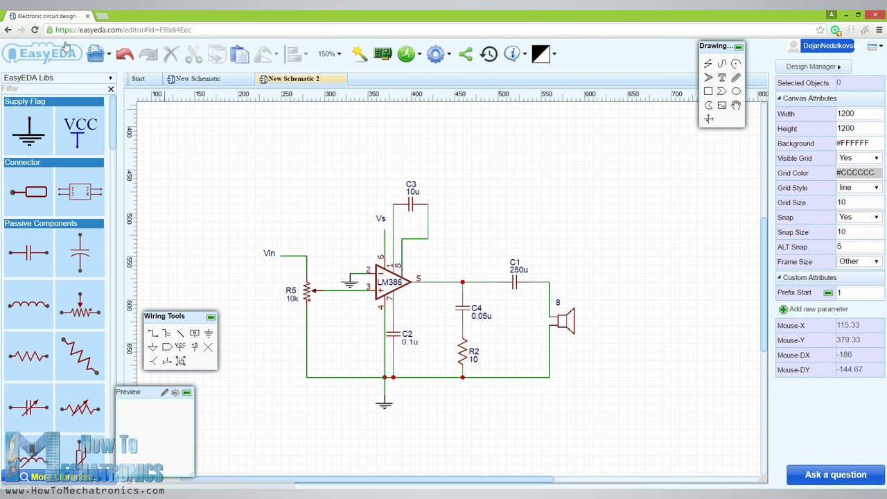
Export the completed amplifier schematic.
click(96, 53)
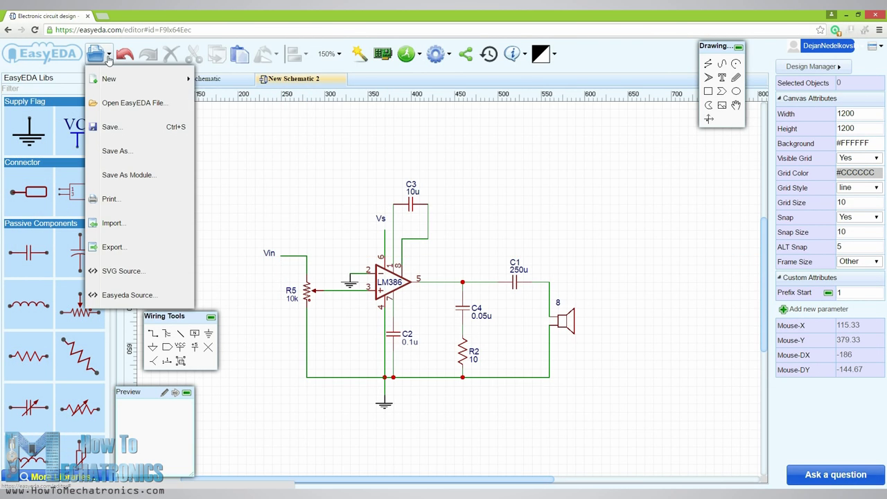
click(138, 247)
click(432, 235)
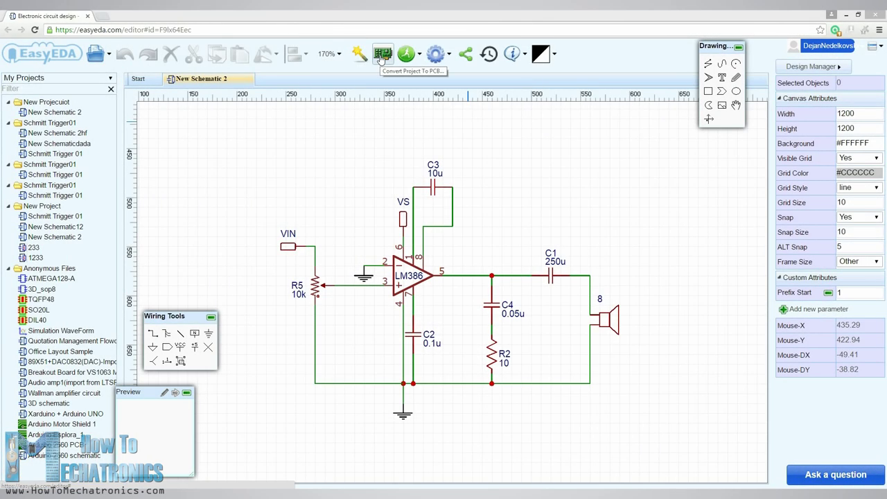
Convert the project to a PCB and enlarge the board outline to about 1660 by 1080 mil.
click(382, 54)
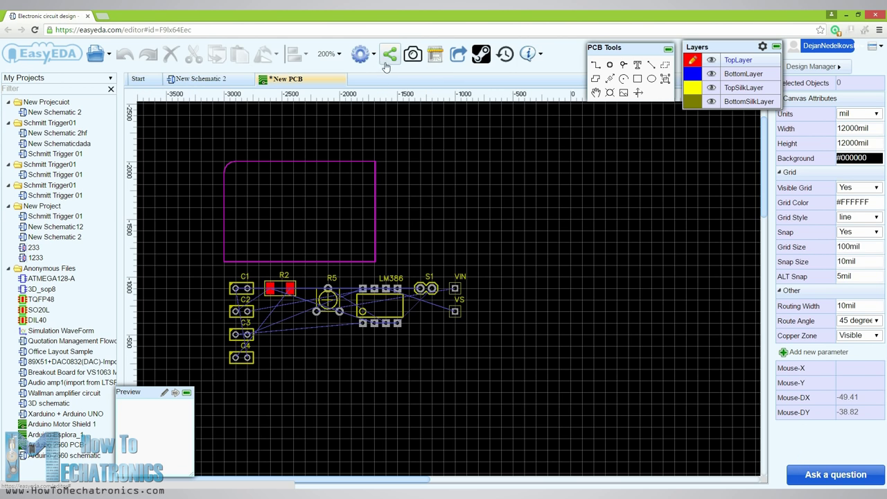
scroll(209, 194, up, 1)
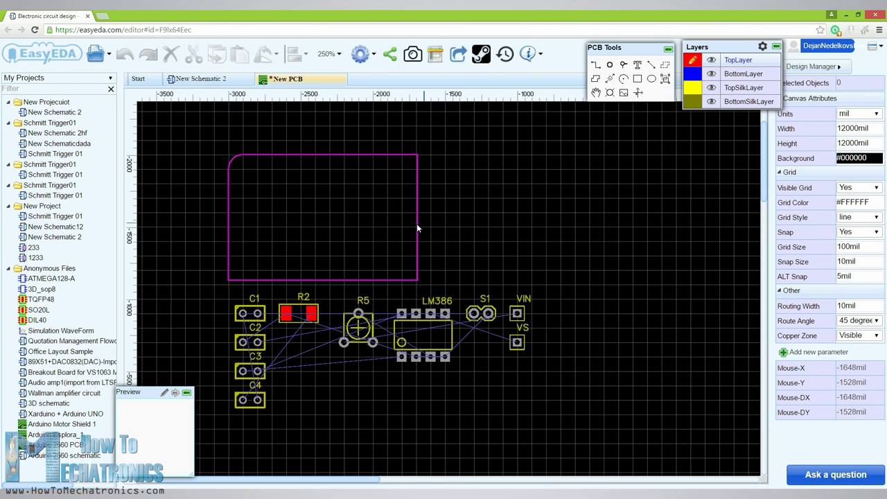
click(417, 229)
click(420, 232)
drag(419, 234, 439, 235)
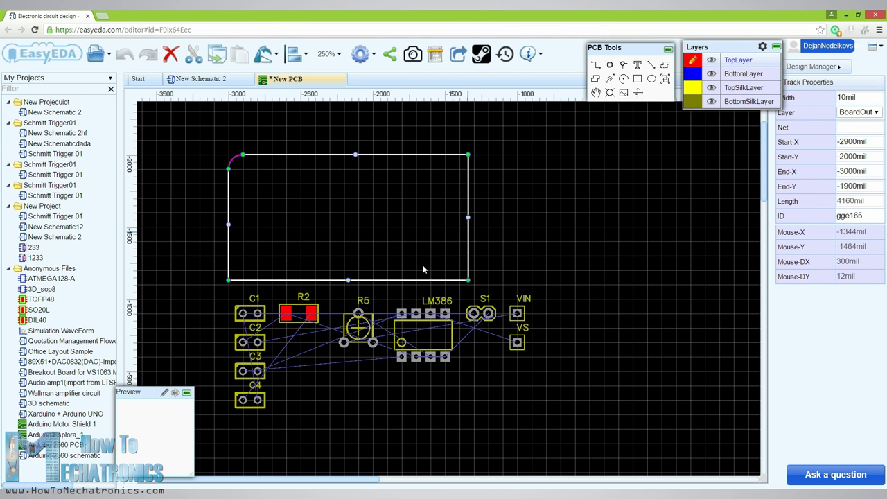
drag(390, 279, 392, 314)
Move the LM386 footprint into the board outline and rotate it 90 degrees.
click(435, 352)
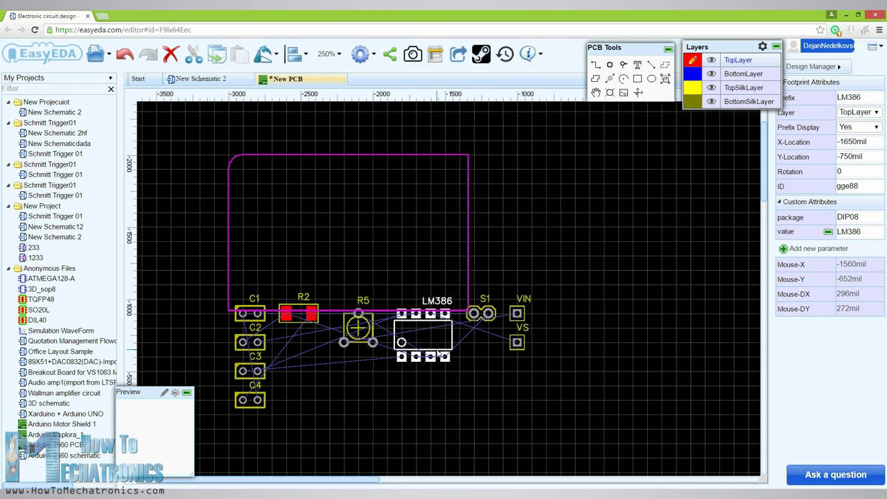
drag(436, 352, 392, 215)
key(space)
drag(384, 168, 372, 174)
Move R5, the VIN pad and S1 into the board area right of the LM386, arranged from top to bottom.
click(525, 313)
drag(364, 327, 440, 192)
drag(518, 313, 419, 238)
scroll(390, 212, up, 1)
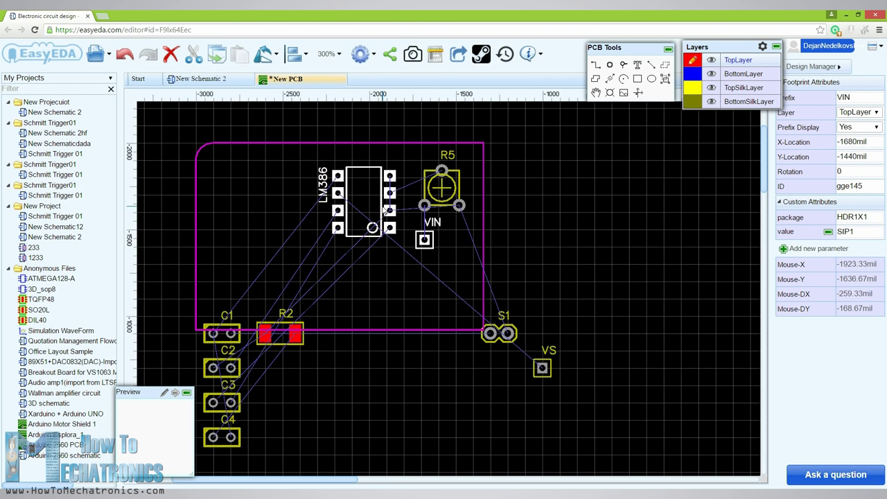
drag(508, 334, 442, 290)
Move the VS pad and R2 left of the LM386, and place C1 upright near the board's upper-left corner.
drag(545, 368, 278, 186)
drag(280, 334, 251, 243)
drag(222, 334, 220, 165)
key(space)
key(space)
Place C2 below R2, C3 upside down below the LM386, and C4 above the VS pad.
click(222, 367)
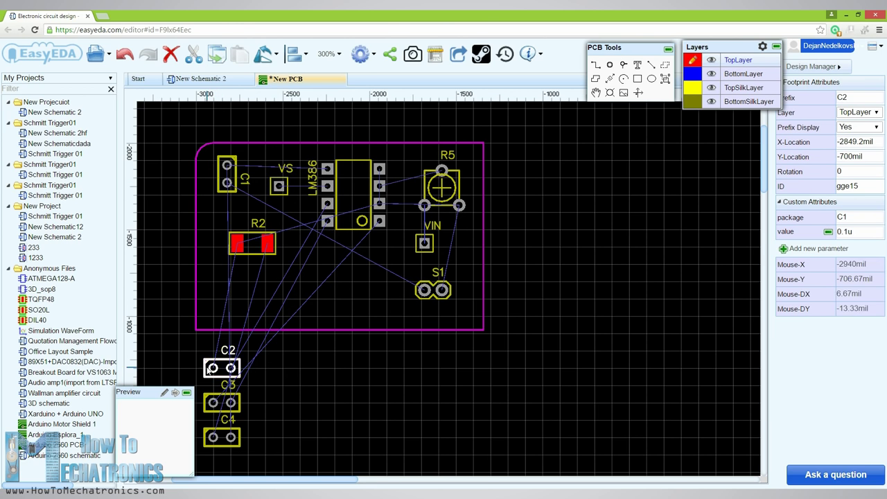
drag(221, 368, 246, 286)
click(214, 396)
drag(250, 370, 334, 278)
key(space)
key(space)
drag(223, 433, 276, 156)
Shift the placed footprints slightly to even out the layout, with the LM386 at X -2090 mil, Y -1600 mil.
scroll(285, 248, up, 1)
drag(252, 218, 246, 236)
drag(408, 271, 408, 282)
drag(323, 228, 318, 238)
mouse_move(311, 198)
mouse_down()
mouse_move(293, 208)
mouse_move(307, 210)
mouse_up()
drag(319, 237, 319, 248)
drag(408, 239, 408, 249)
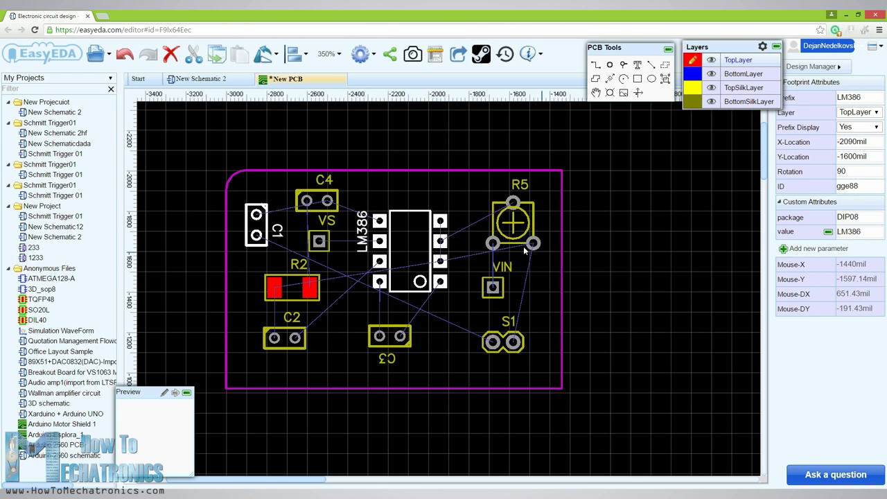
Route top-layer tracks from C3's two pads to the two lowest pads of the LM386.
click(595, 66)
click(379, 336)
click(379, 281)
click(400, 335)
click(440, 282)
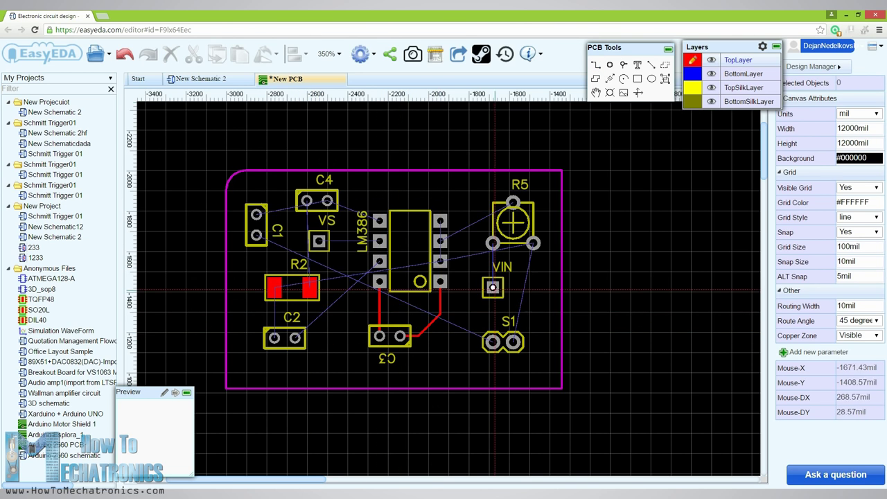
Route tracks from the LM386's second right-hand pad to R5's top pad, VIN to R5's left pad, and R5's right pad to S1's right pad.
click(440, 240)
double_click(513, 202)
click(533, 243)
double_click(513, 342)
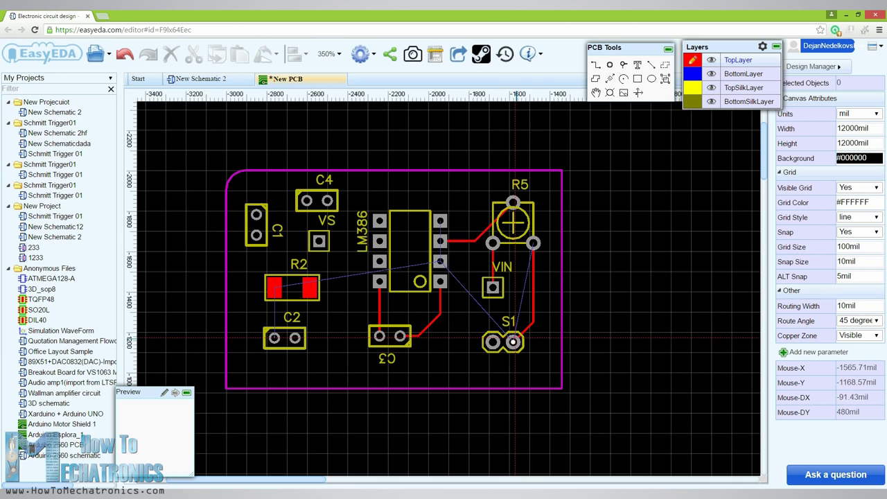
Route a track from the LM386's upper right-hand pad around R5 to join the track between R5 and S1.
click(440, 220)
click(491, 186)
click(545, 193)
double_click(534, 310)
Route a top-layer track from the LM386's third right-hand pad below VIN to join the track running between R5 and S1.
click(440, 262)
click(481, 309)
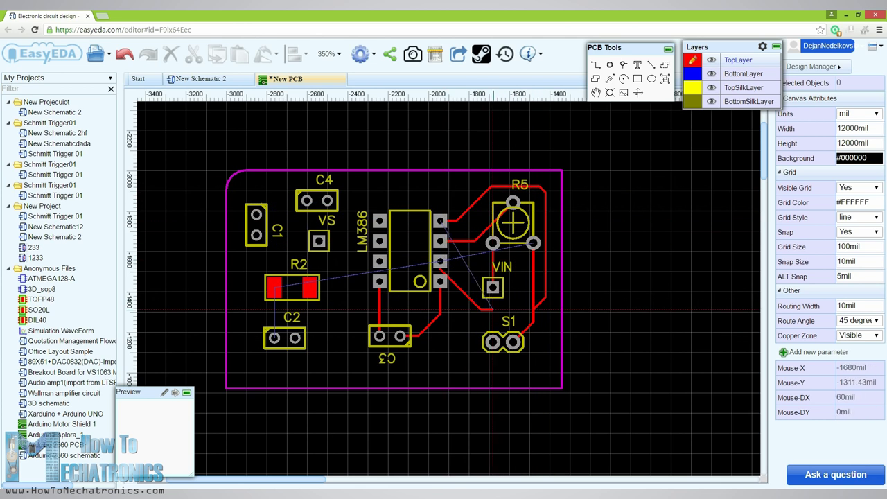
double_click(533, 310)
Route a track from S1's left pad along the board's lower edge and up to C1's lower pad.
click(493, 341)
click(416, 374)
click(256, 375)
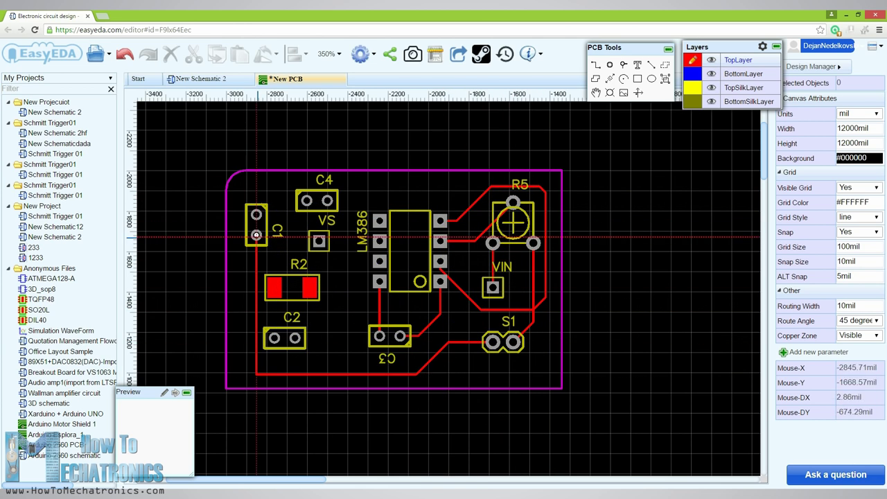
Route tracks from C1's upper pad to C4's right pad and on to the LM386's upper left-hand pad.
click(256, 215)
click(274, 186)
double_click(329, 201)
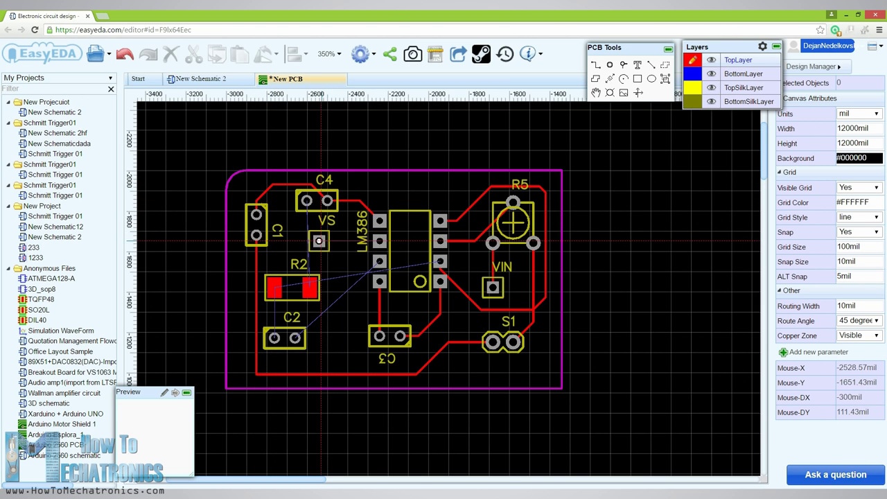
Route tracks between R2's and C2's left pads, from R2's right pad to C4's left pad, and from VS to the LM386's second left-hand pad.
click(275, 290)
click(274, 337)
click(308, 290)
click(292, 242)
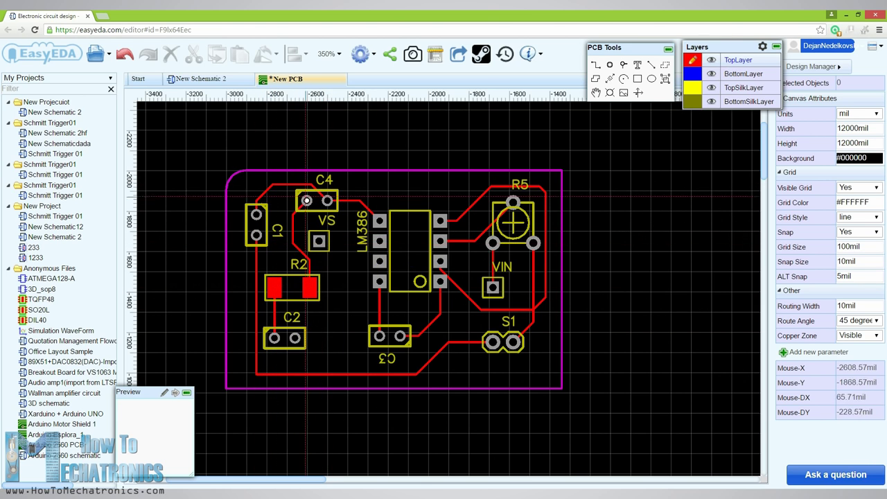
click(305, 200)
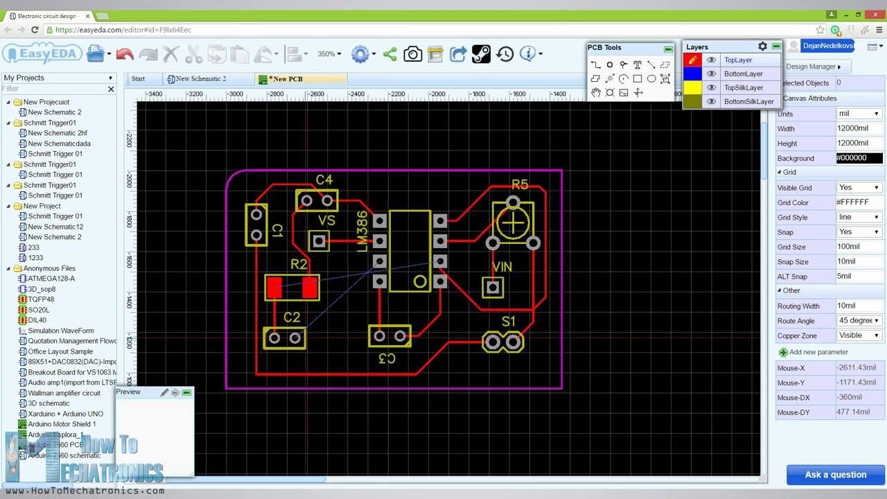
Preview the board in Photo View and close the preview.
click(412, 55)
scroll(530, 328, up, 1)
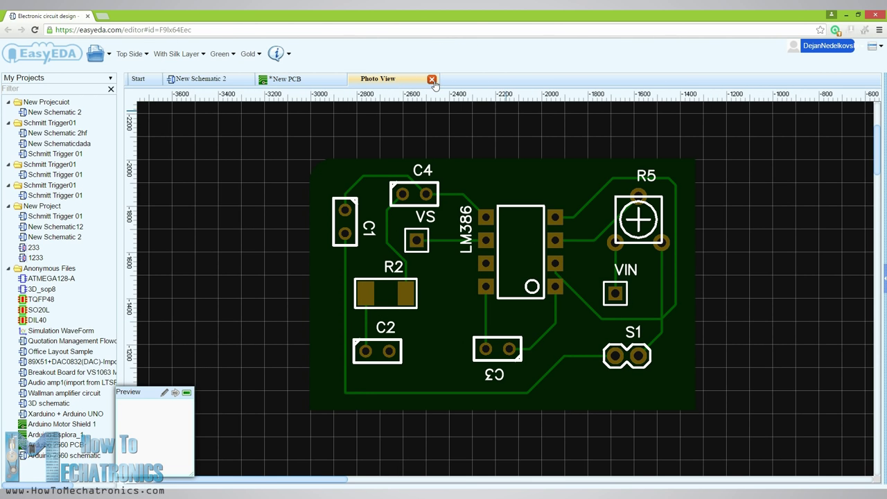
click(432, 79)
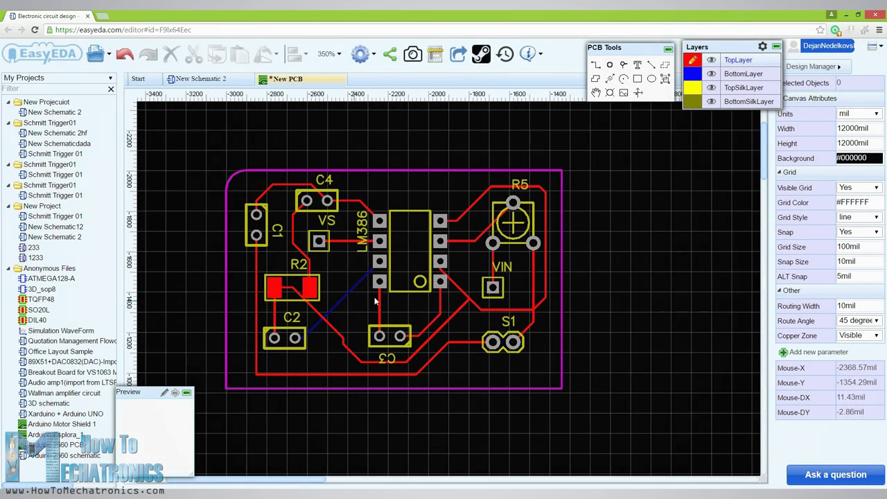
Save the board as New PCB in the New Projecuiot project.
click(96, 54)
click(109, 127)
click(491, 340)
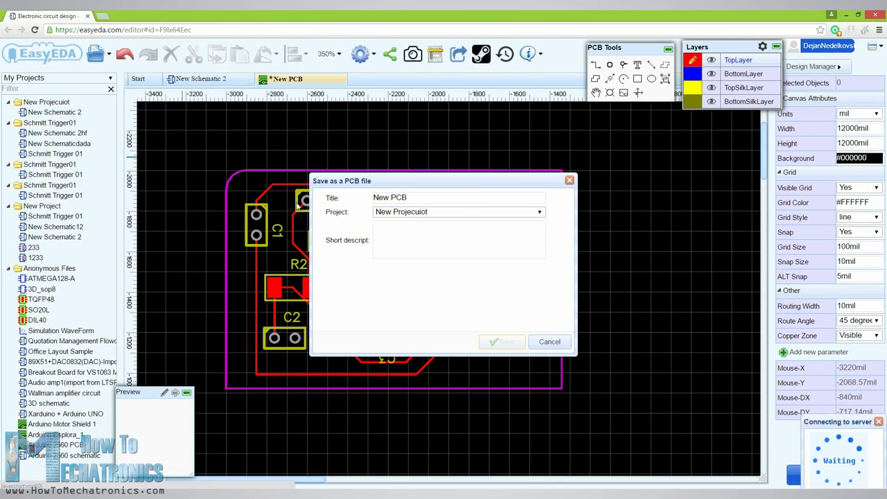
Look through the PCB export options and close the export settings without exporting.
click(96, 53)
click(113, 248)
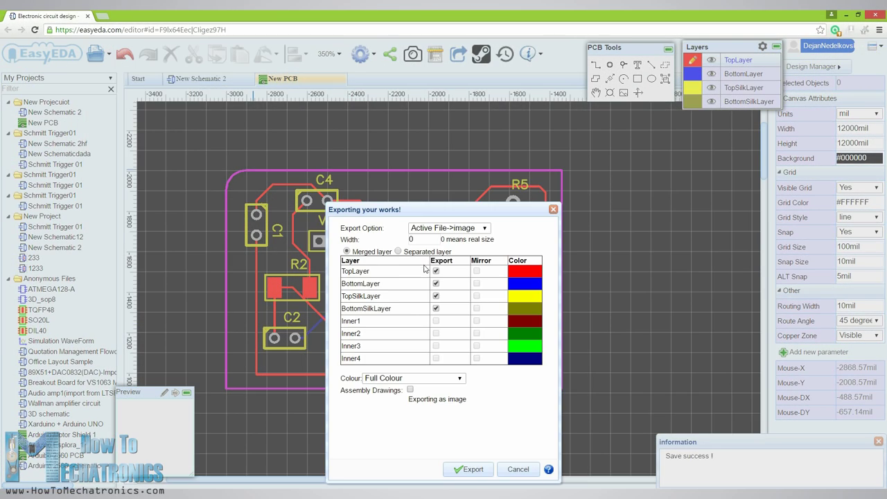
click(444, 228)
click(454, 248)
click(518, 469)
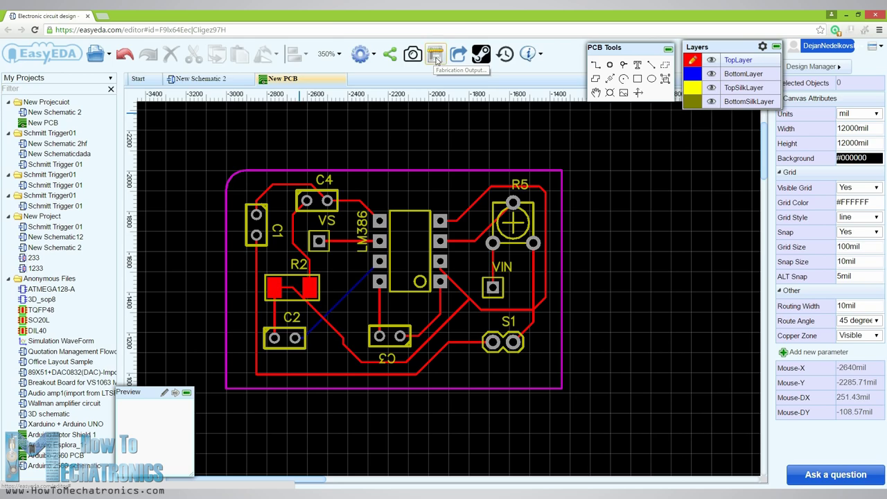
Download the board's Gerber files from the fabrication output and select every Gerber_drill file in the downloaded archive in WinRAR.
click(436, 60)
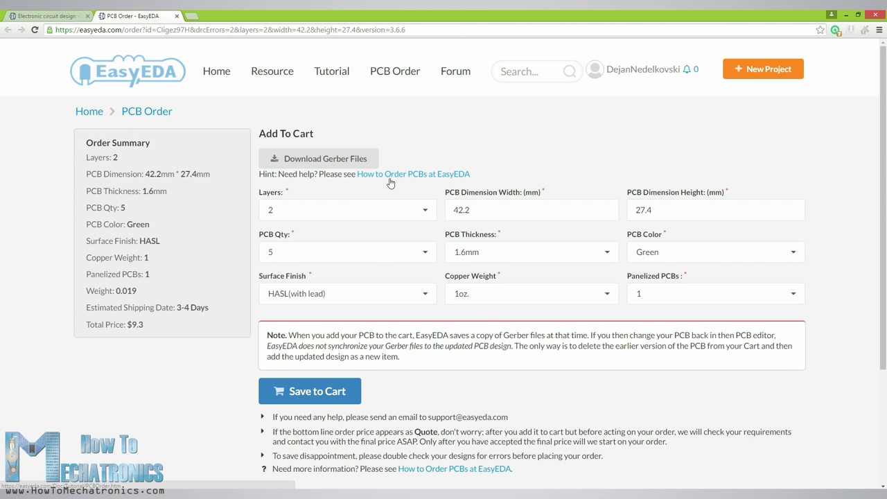
click(336, 159)
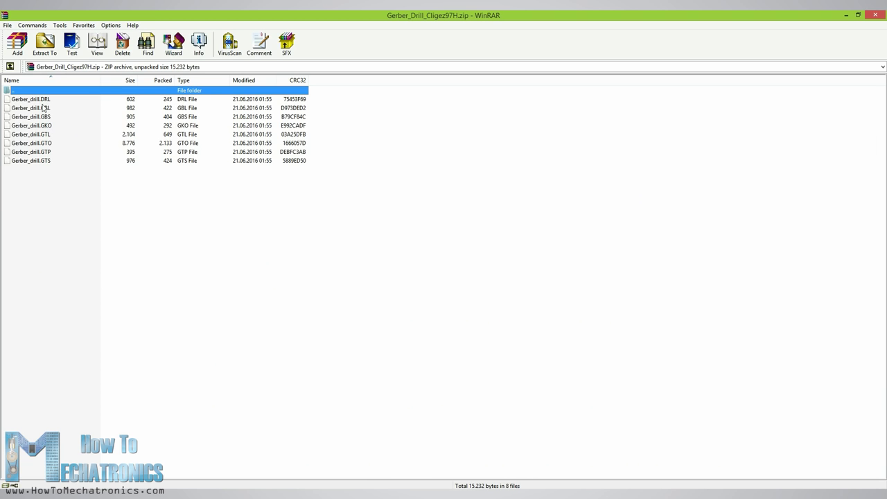
click(41, 101)
shift+click(46, 164)
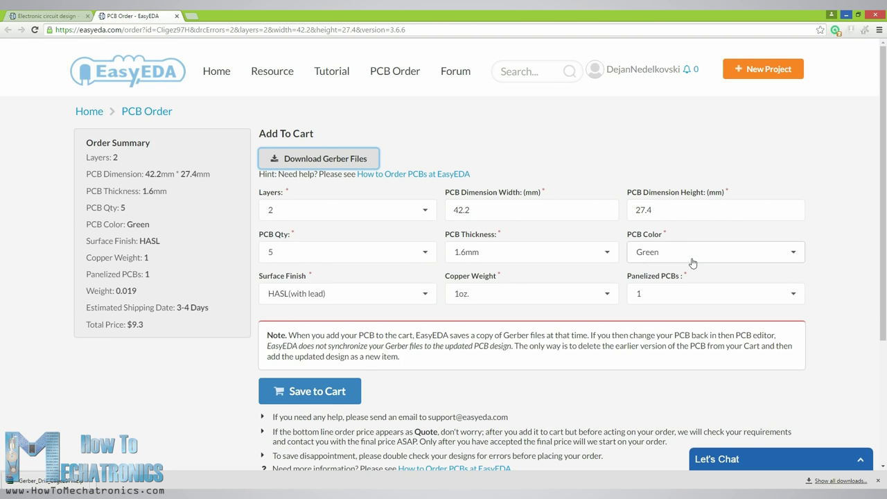
Review the PCB color, thickness and quantity choices on the PCB order form.
click(693, 262)
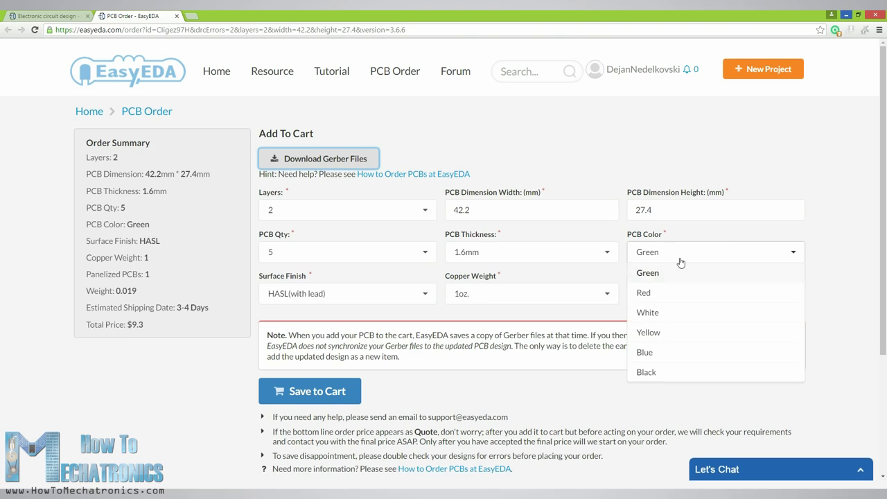
click(579, 258)
click(355, 260)
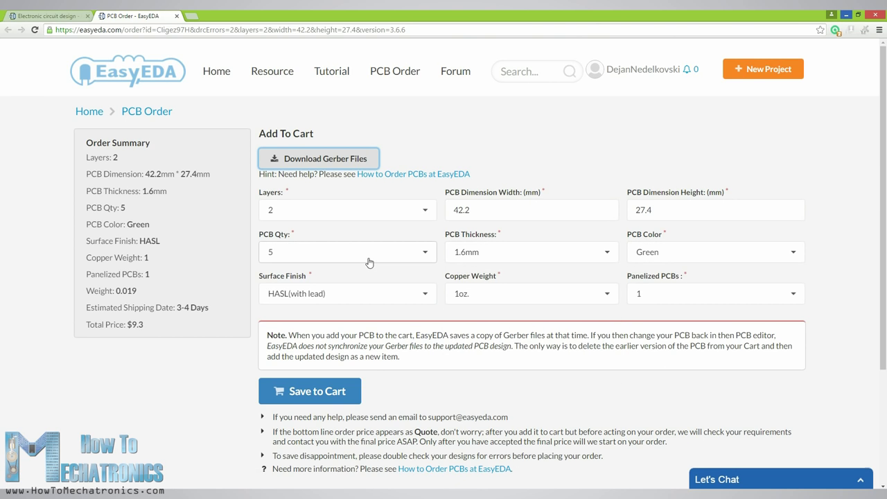
click(420, 257)
Place voltage probes on Q1's base input wire and on the OUT wire of the Schmitt Trigger 01 schematic.
click(119, 338)
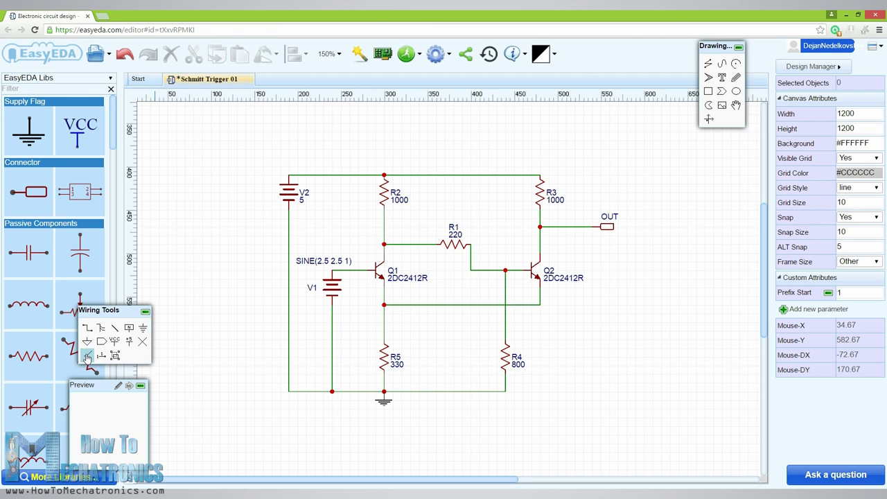
click(86, 356)
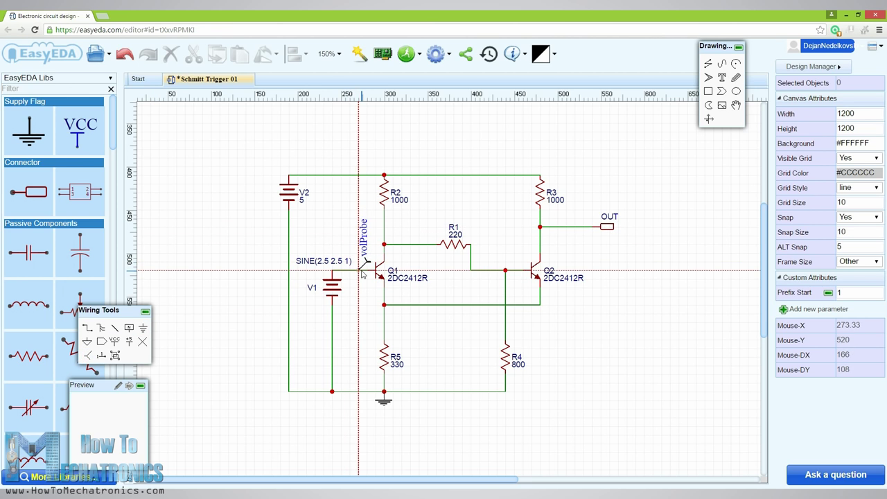
click(584, 226)
Rename the input voltage probe as In and the output voltage probe as Out.
double_click(365, 239)
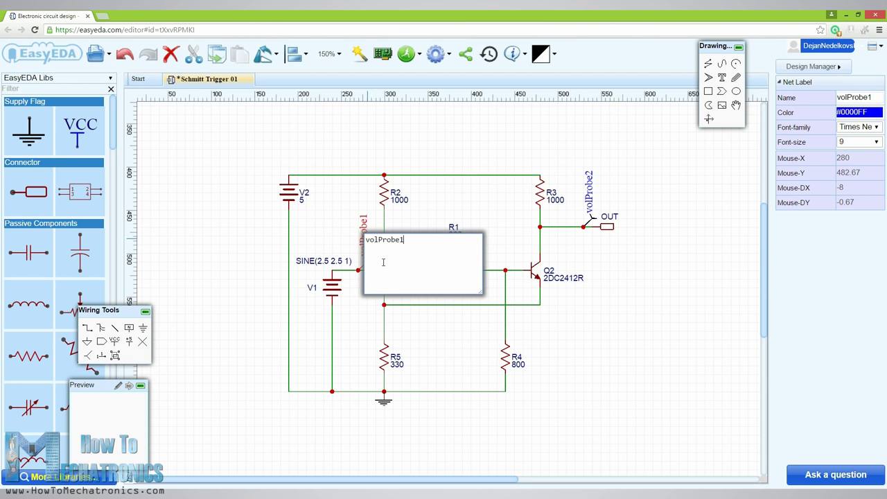
drag(404, 242, 299, 253)
text(In)
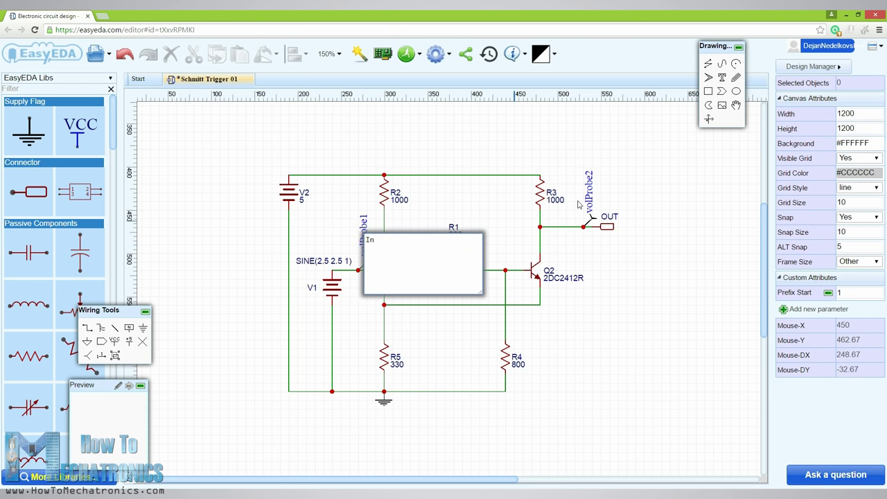
double_click(589, 199)
key(ctrl+a)
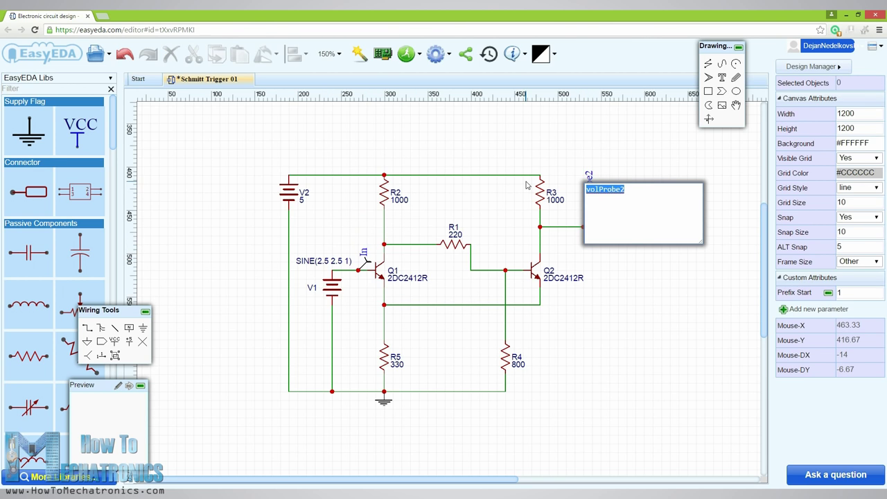
text(Out)
click(550, 138)
Run a transient simulation of the project with maximum timestep 0.01, stop time 10s and start time 0, and inspect the waveforms.
click(418, 53)
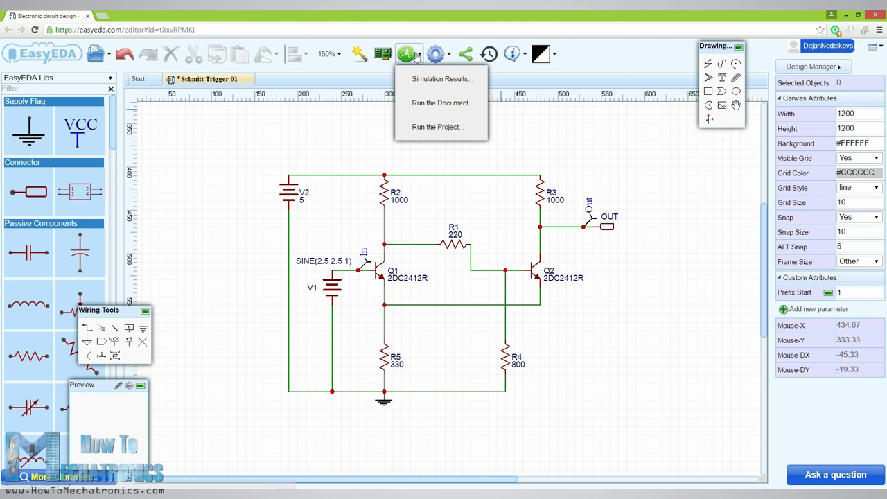
click(422, 128)
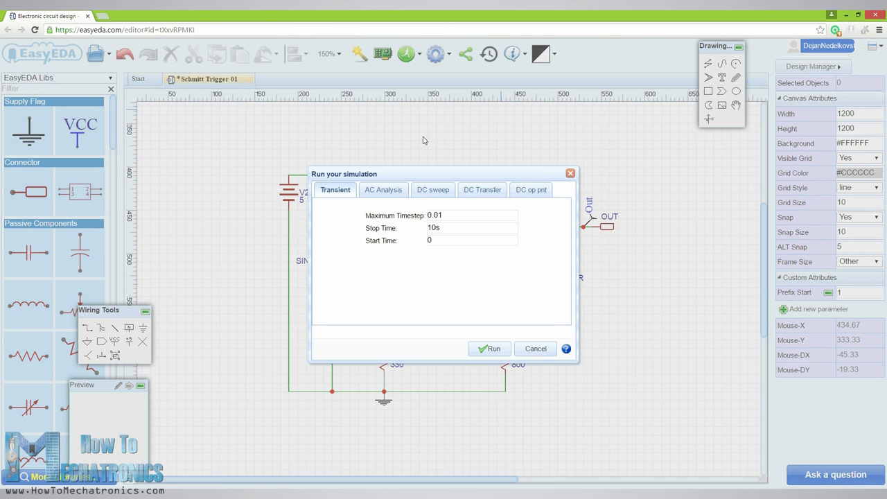
click(444, 214)
click(434, 227)
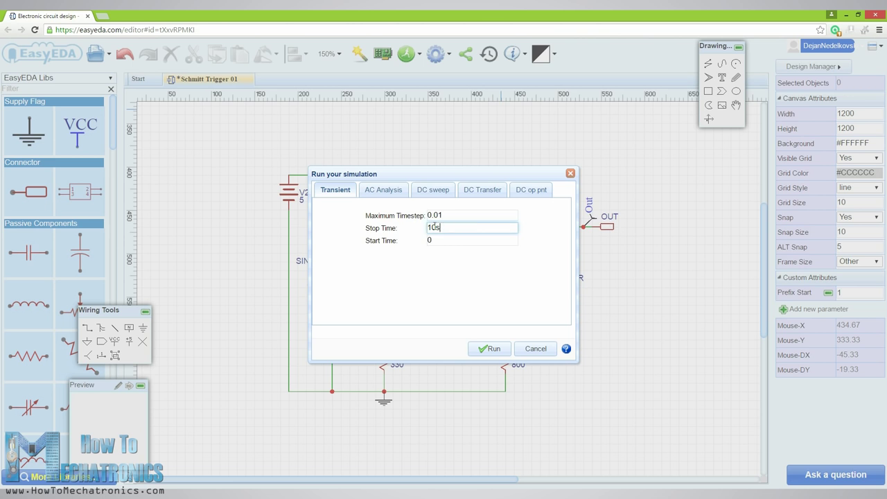
click(435, 241)
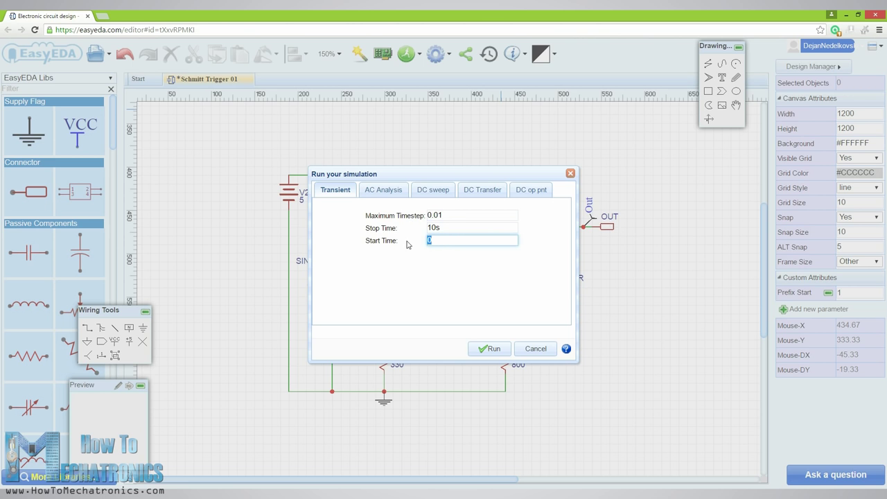
click(490, 348)
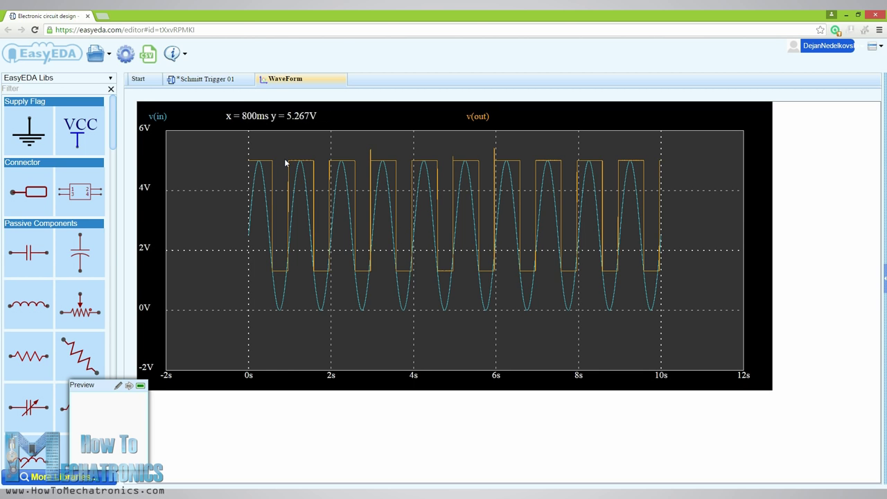
drag(285, 163, 362, 289)
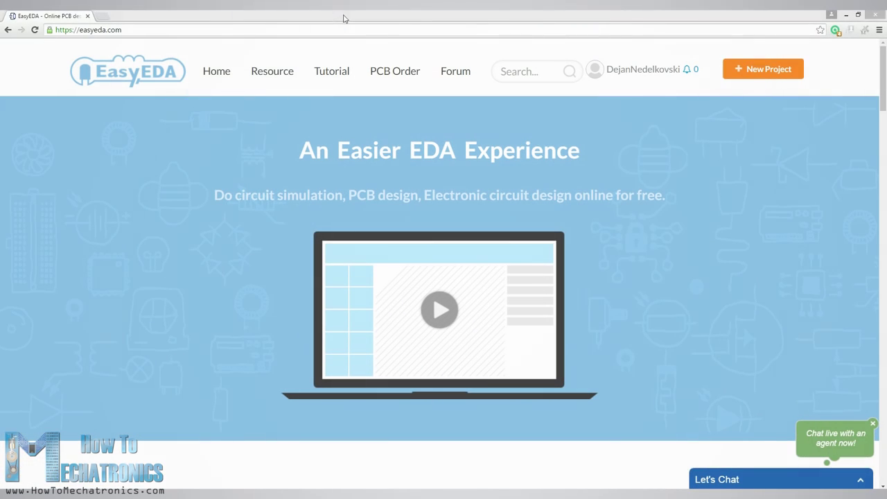
click(343, 18)
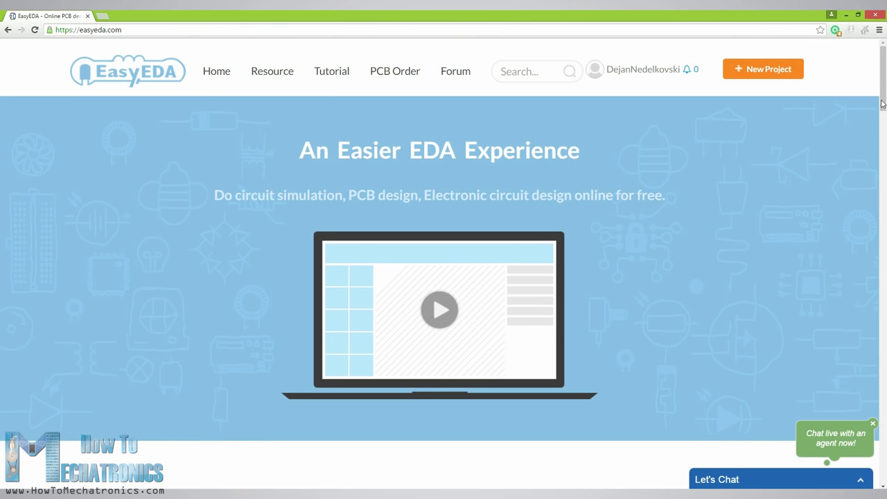
drag(883, 104, 875, 377)
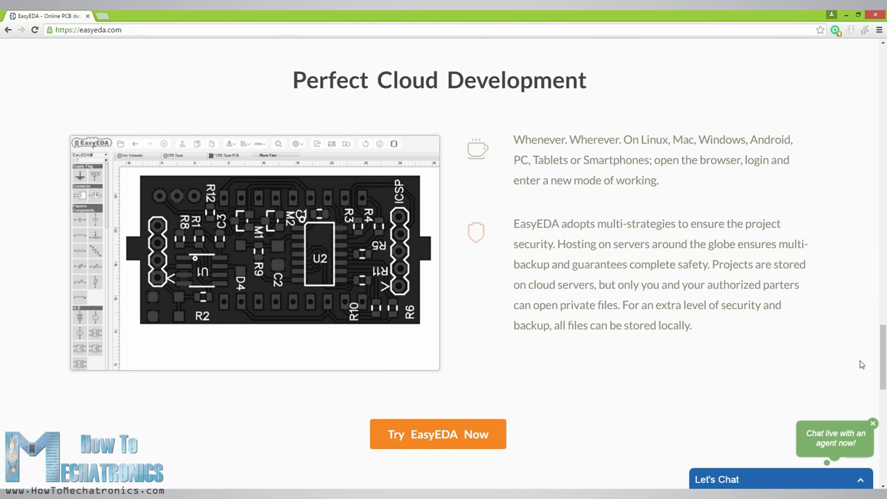